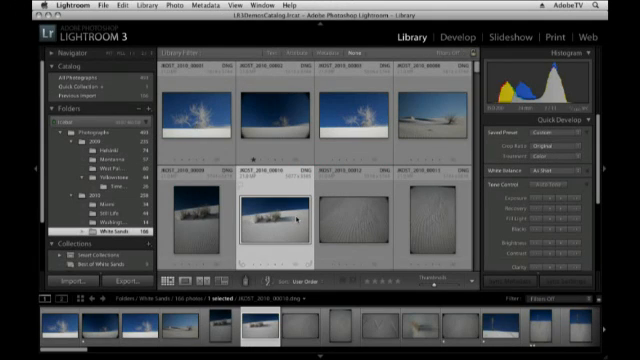
# Switch to Develop and choose the Need to Finish collection from the Collections panel.
pyautogui.click(457, 37)
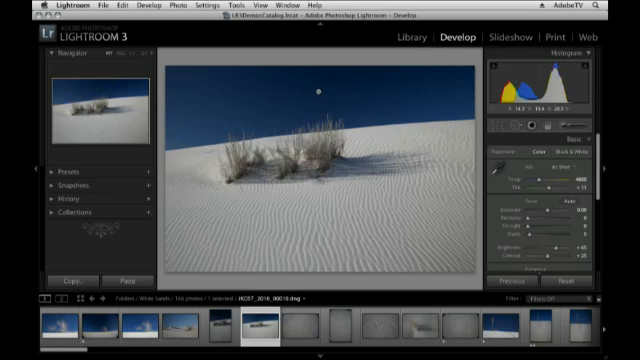
pyautogui.click(53, 214)
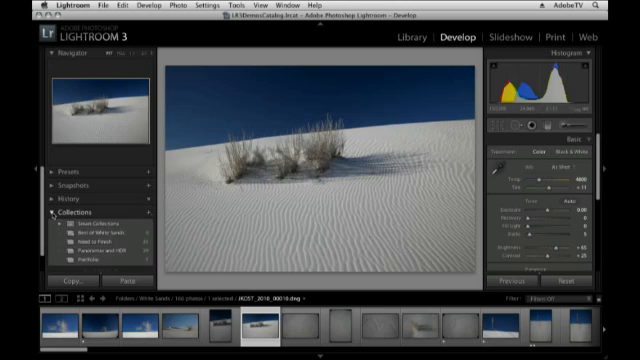
pyautogui.click(100, 241)
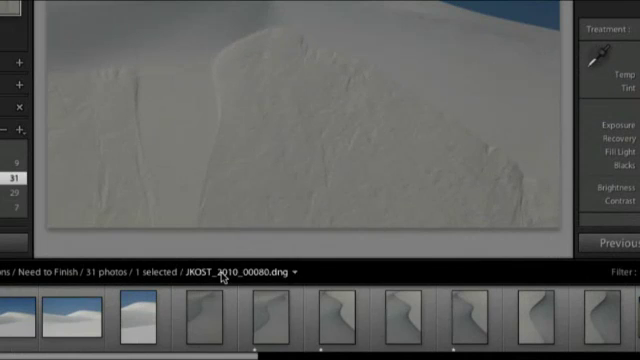
# Raise Exposure to about +2 and lift Blacks while previewing clipping on the dune photo.
pyautogui.click(223, 276)
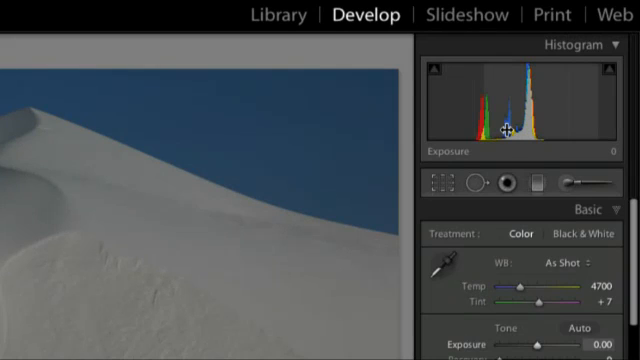
pyautogui.moveTo(507, 128); pyautogui.dragTo(494, 118)
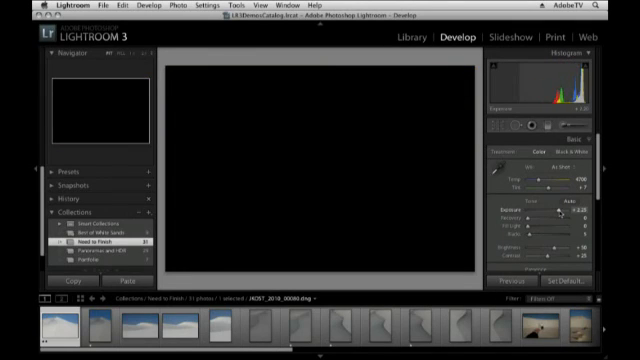
pyautogui.moveTo(556, 210); pyautogui.dragTo(565, 210)
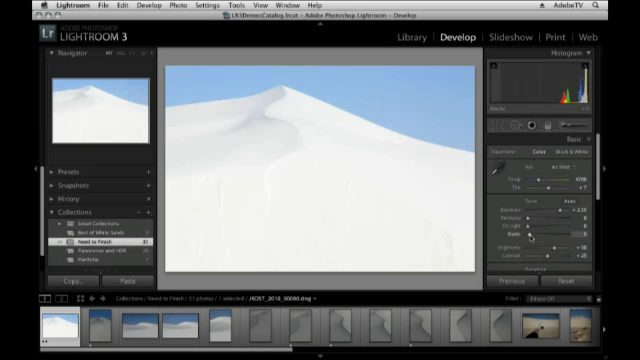
pyautogui.moveTo(530, 236); pyautogui.dragTo(545, 236)
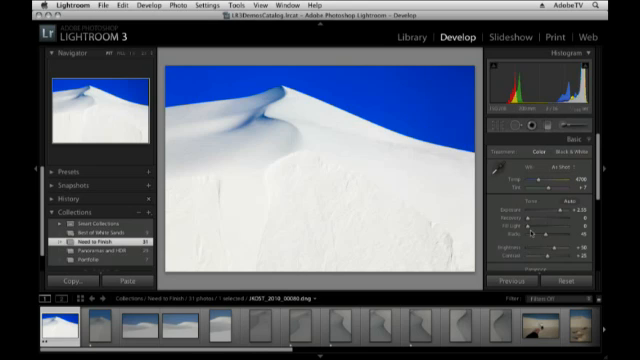
pyautogui.scroll(-2, 533, 242)
pyautogui.scroll(-2, 533, 242)
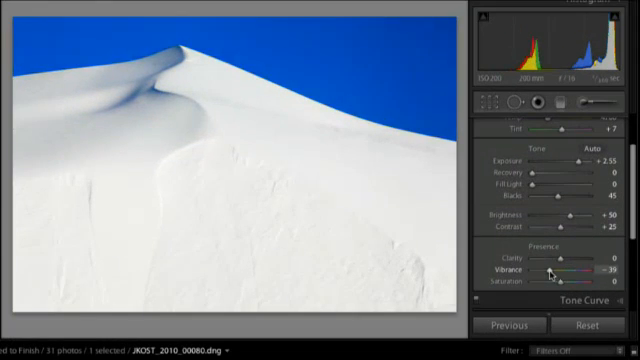
# Try a strongly reduced Vibrance, then return it to 0 so the sky stays saturated.
pyautogui.moveTo(542, 270); pyautogui.dragTo(536, 270)
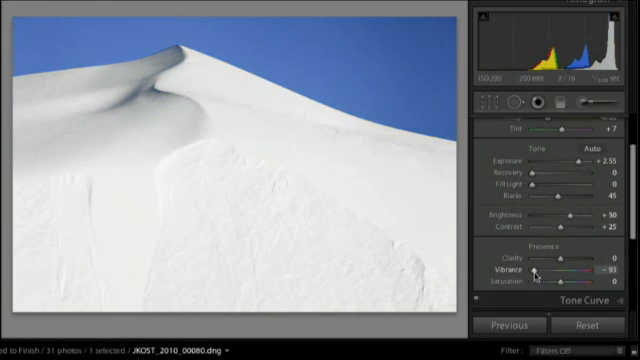
pyautogui.moveTo(536, 272); pyautogui.dragTo(561, 272)
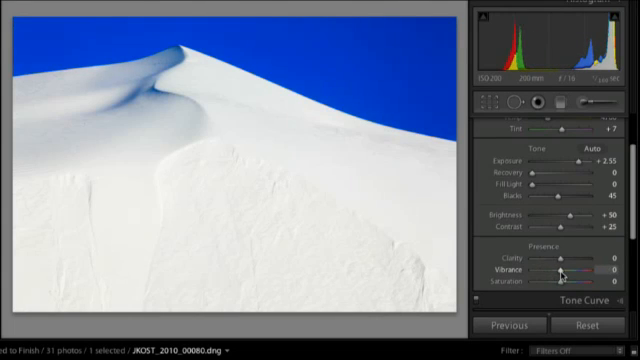
pyautogui.scroll(-2, 561, 272)
pyautogui.scroll(-1, 550, 265)
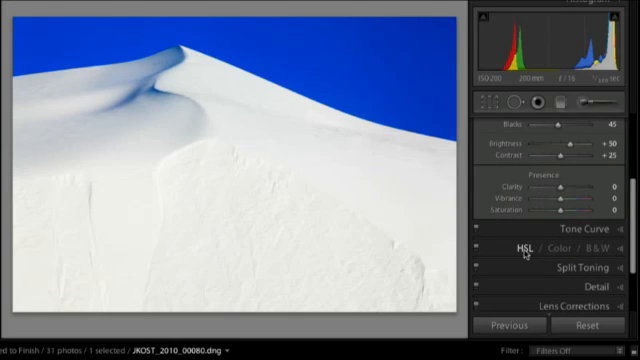
# Desaturate the blue sky to about Blue −65 with the HSL targeted saturation tool.
pyautogui.click(524, 250)
pyautogui.scroll(3, 524, 250)
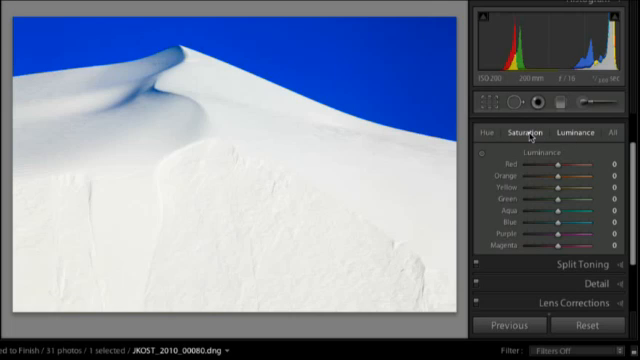
pyautogui.click(530, 133)
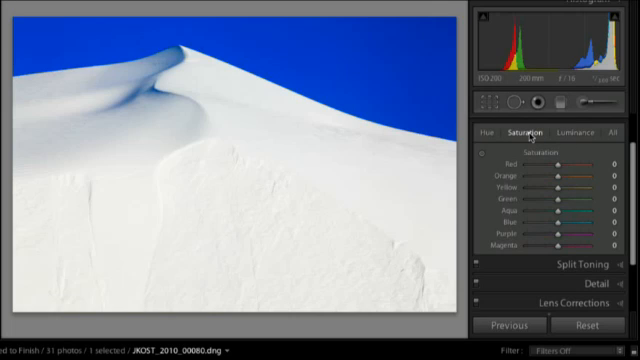
pyautogui.click(482, 157)
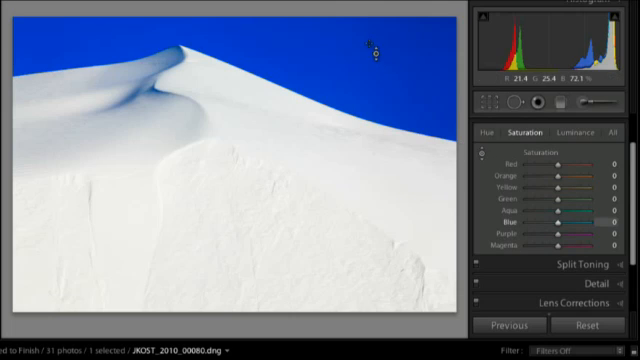
pyautogui.moveTo(378, 57); pyautogui.dragTo(378, 62)
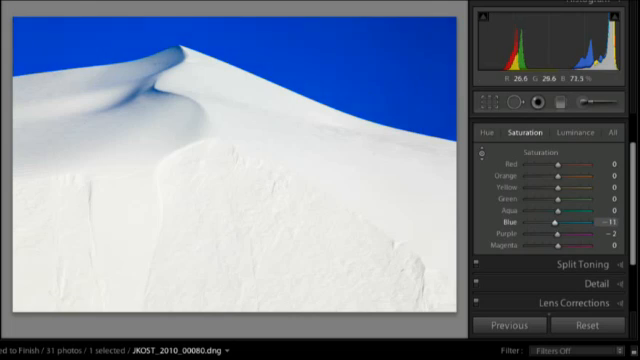
pyautogui.moveTo(278, 112); pyautogui.dragTo(270, 114)
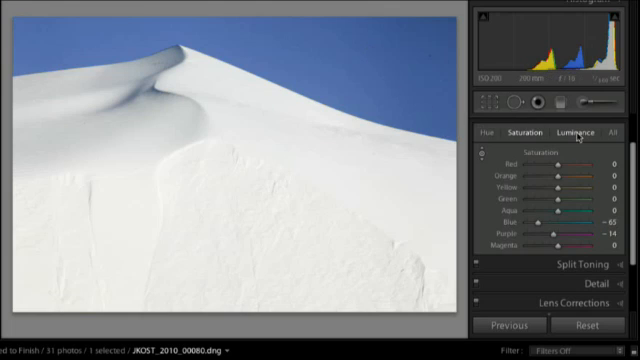
# Darken the blue sky to about Blue −71 with the targeted luminance tool.
pyautogui.click(578, 133)
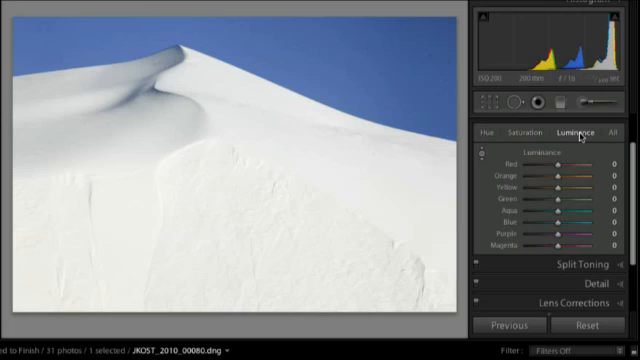
pyautogui.click(482, 153)
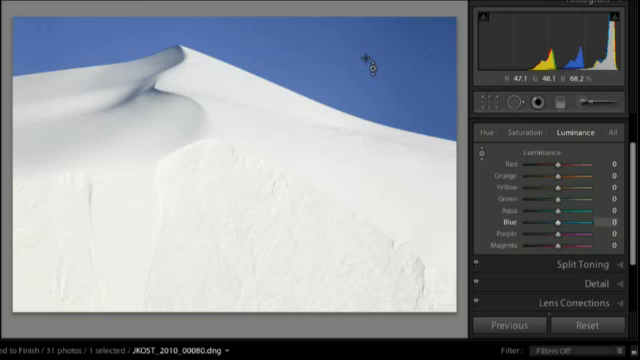
pyautogui.moveTo(400, 100); pyautogui.dragTo(400, 135)
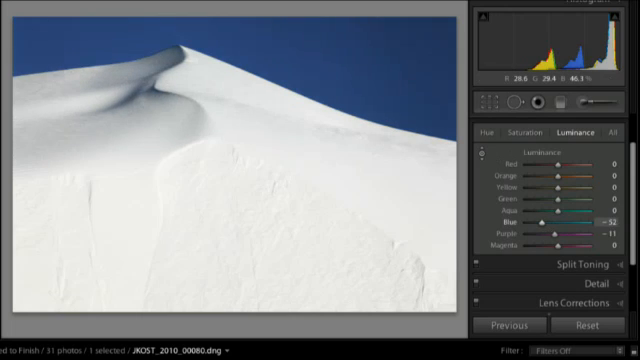
pyautogui.moveTo(368, 60); pyautogui.dragTo(368, 66)
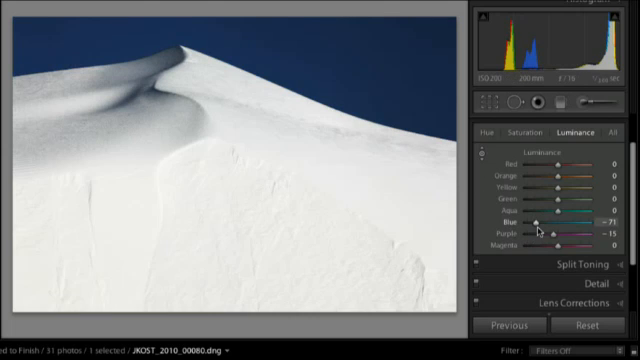
pyautogui.click(525, 133)
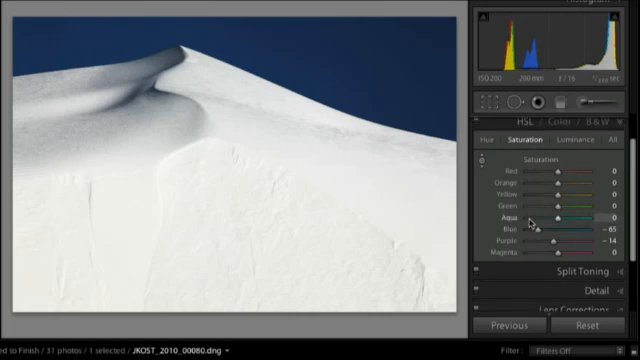
pyautogui.scroll(2, 531, 222)
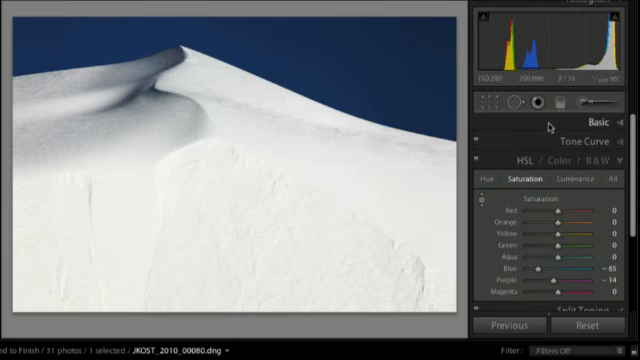
pyautogui.click(549, 124)
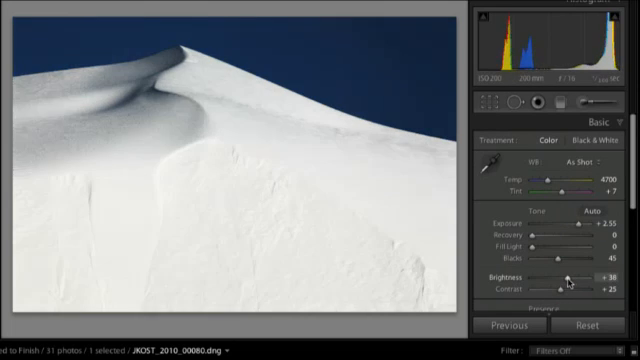
pyautogui.moveTo(572, 279); pyautogui.dragTo(561, 281)
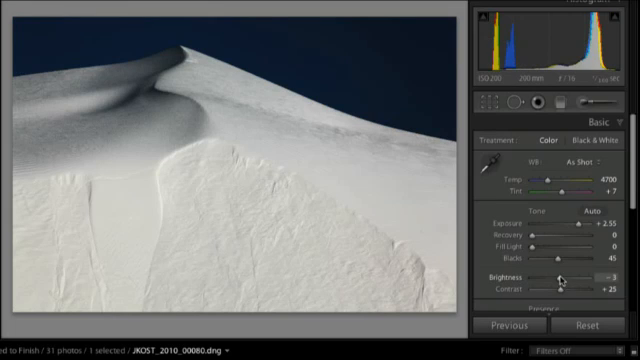
pyautogui.scroll(-2, 572, 236)
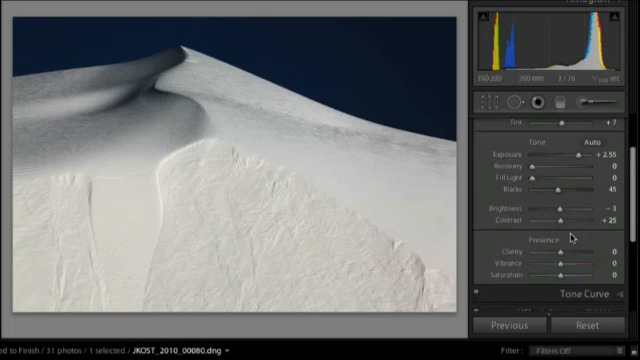
pyautogui.scroll(-3, 572, 236)
pyautogui.scroll(-1, 572, 236)
pyautogui.scroll(-2, 572, 236)
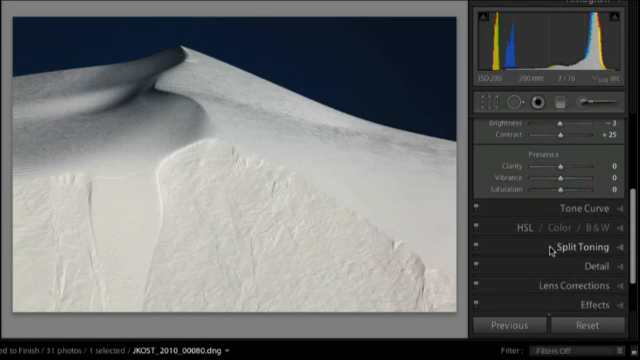
pyautogui.click(551, 249)
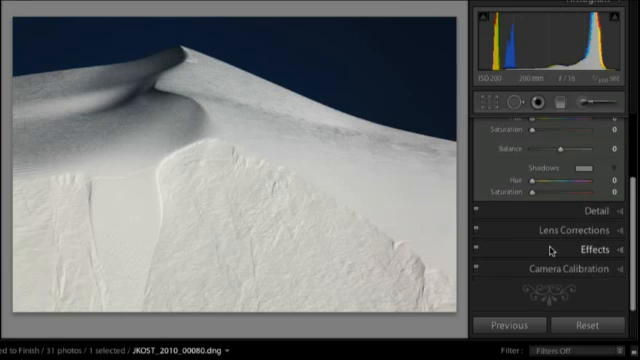
pyautogui.scroll(2, 551, 249)
pyautogui.scroll(2, 551, 249)
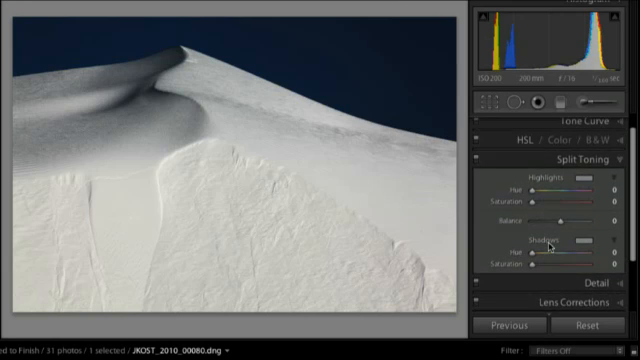
pyautogui.scroll(1, 551, 249)
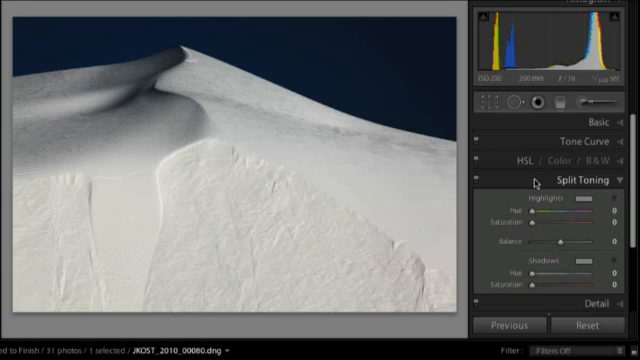
pyautogui.rightClick(537, 183)
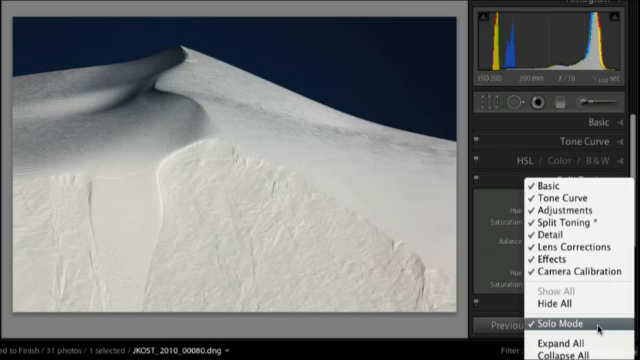
pyautogui.click(504, 181)
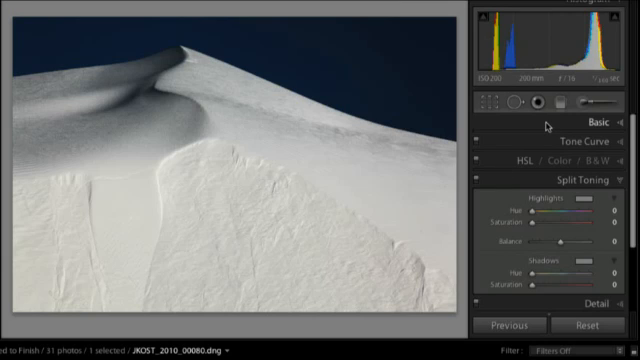
# In the Basic panel nudge Contrast and settle Clarity at about +64.
pyautogui.click(547, 126)
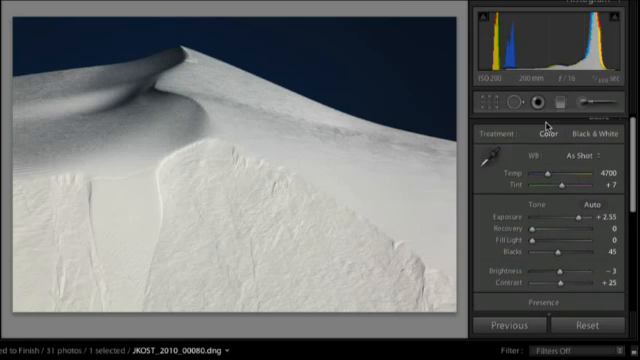
pyautogui.scroll(-3, 547, 126)
pyautogui.scroll(-1, 547, 126)
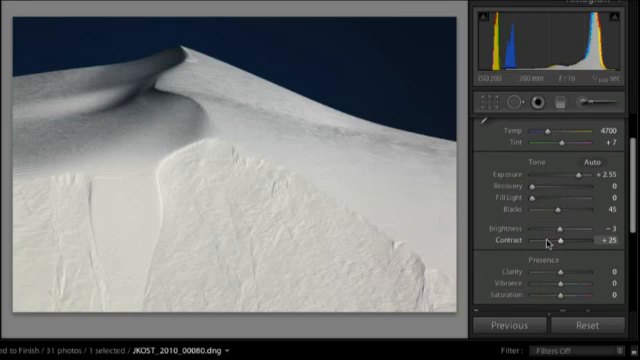
pyautogui.moveTo(558, 242)
pyautogui.mouseDown()
pyautogui.moveTo(604, 245)
pyautogui.moveTo(560, 243)
pyautogui.mouseUp()
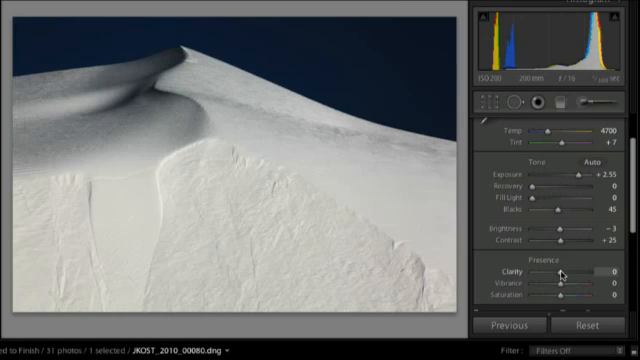
pyautogui.moveTo(561, 273); pyautogui.dragTo(610, 273)
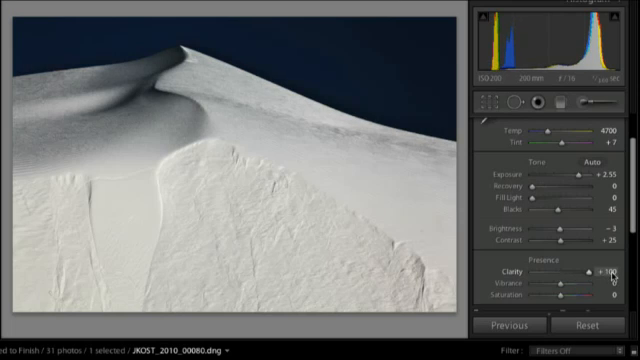
pyautogui.moveTo(610, 273)
pyautogui.mouseDown()
pyautogui.moveTo(561, 273)
pyautogui.moveTo(580, 273)
pyautogui.mouseUp()
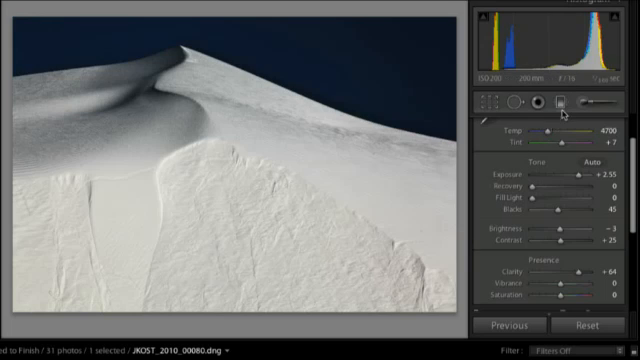
# Start a graduated filter with clarity cleared and a darker exposure, drawn up from the dune's bottom.
pyautogui.click(561, 103)
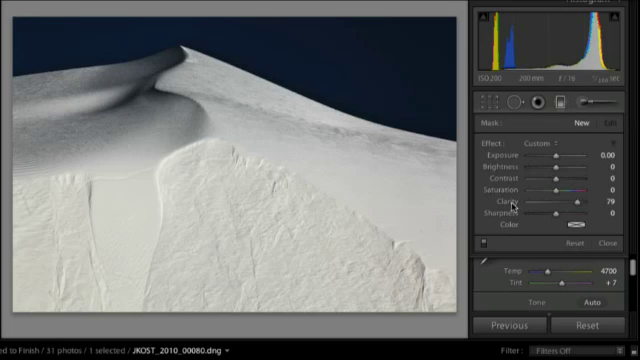
pyautogui.doubleClick(507, 202)
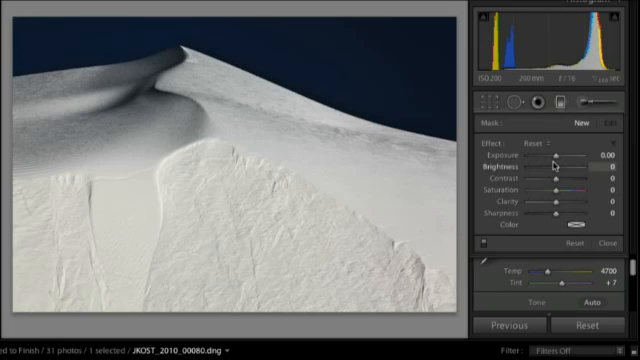
pyautogui.moveTo(556, 156); pyautogui.dragTo(538, 157)
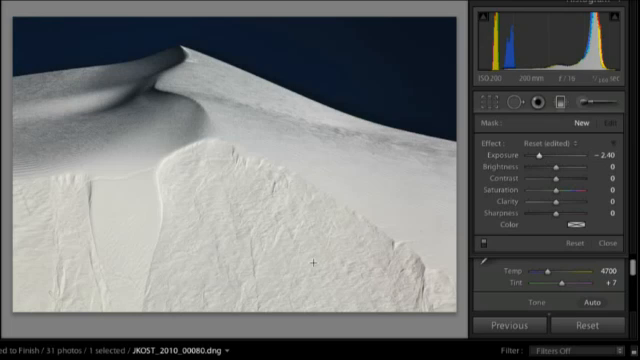
pyautogui.moveTo(267, 310)
pyautogui.mouseDown()
pyautogui.moveTo(263, 190)
pyautogui.moveTo(237, 183)
pyautogui.moveTo(261, 154)
pyautogui.mouseUp()
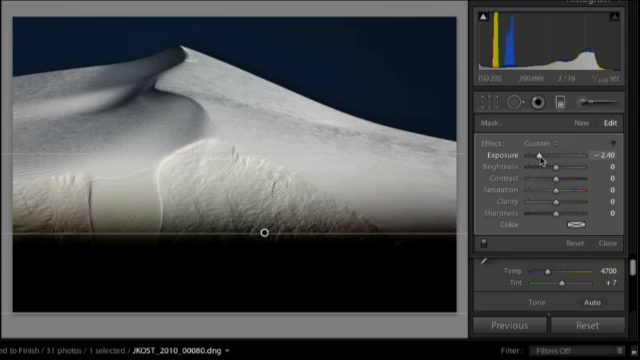
# Set the filter to Exposure 0, Brightness −68 and Saturation −86.
pyautogui.moveTo(540, 156); pyautogui.dragTo(552, 156)
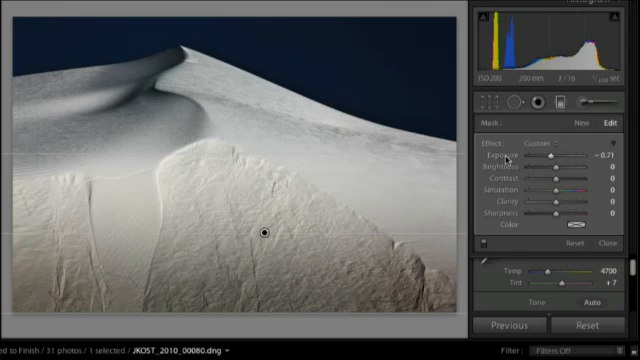
pyautogui.doubleClick(507, 156)
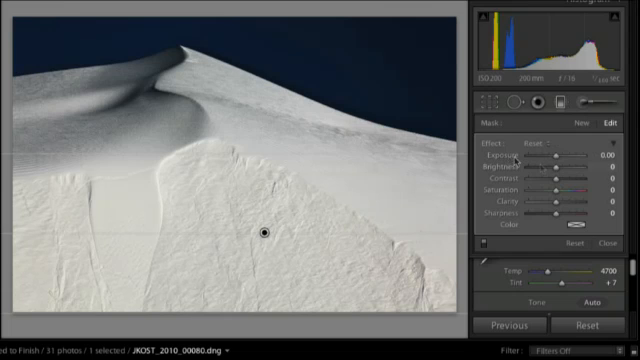
pyautogui.moveTo(555, 168); pyautogui.dragTo(547, 168)
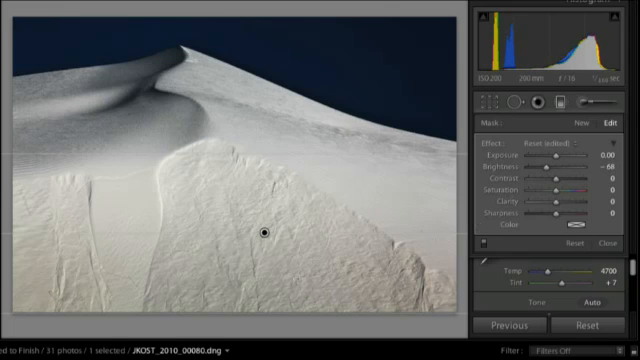
pyautogui.moveTo(555, 189); pyautogui.dragTo(532, 190)
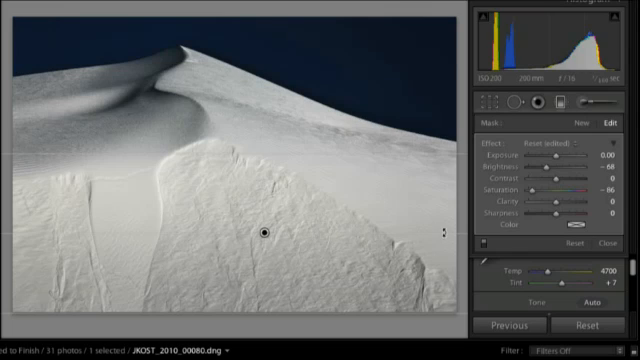
# Adjust the graduated filter's angle and settle it slightly lower on the dune.
pyautogui.moveTo(445, 233)
pyautogui.mouseDown()
pyautogui.moveTo(433, 197)
pyautogui.moveTo(436, 234)
pyautogui.mouseUp()
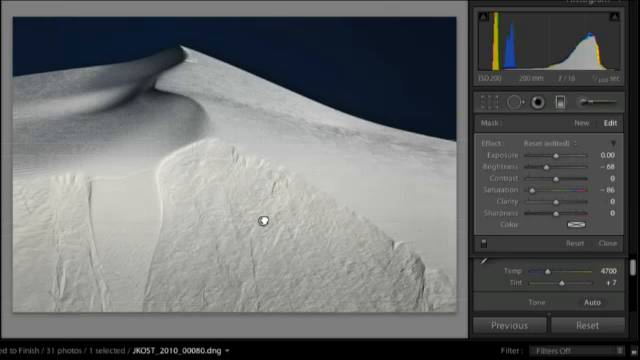
pyautogui.moveTo(264, 235)
pyautogui.mouseDown()
pyautogui.moveTo(251, 122)
pyautogui.moveTo(248, 238)
pyautogui.mouseUp()
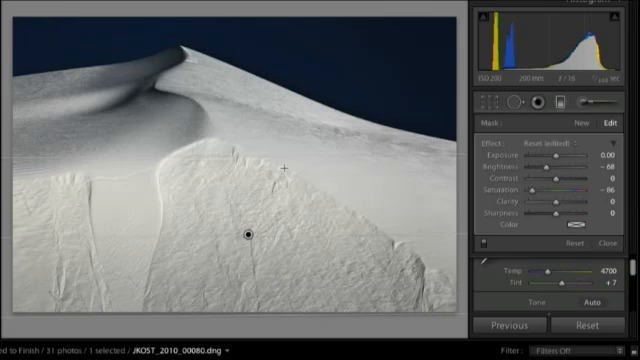
pyautogui.moveTo(286, 155)
pyautogui.mouseDown()
pyautogui.moveTo(280, 235)
pyautogui.moveTo(281, 190)
pyautogui.mouseUp()
pyautogui.moveTo(282, 146); pyautogui.dragTo(280, 199)
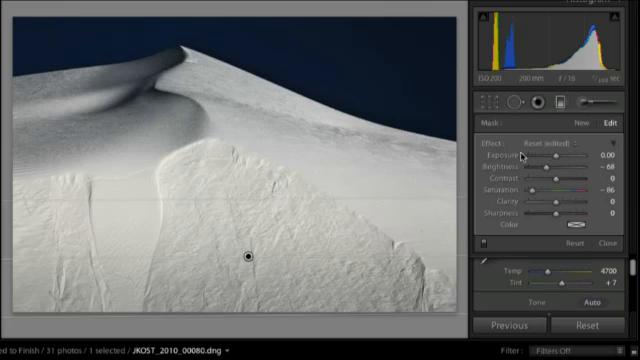
# Draw a trial vertical graduated filter from the right, undo it and restore it.
pyautogui.click(584, 124)
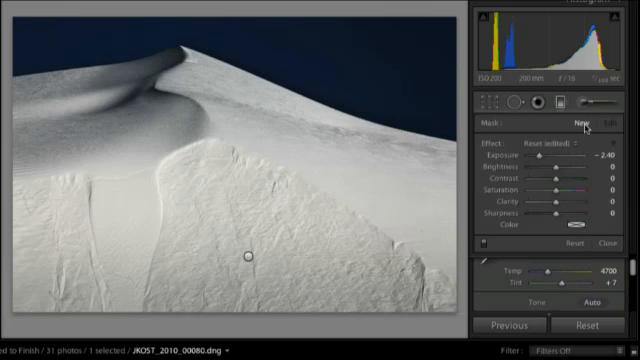
pyautogui.moveTo(344, 153); pyautogui.dragTo(222, 160)
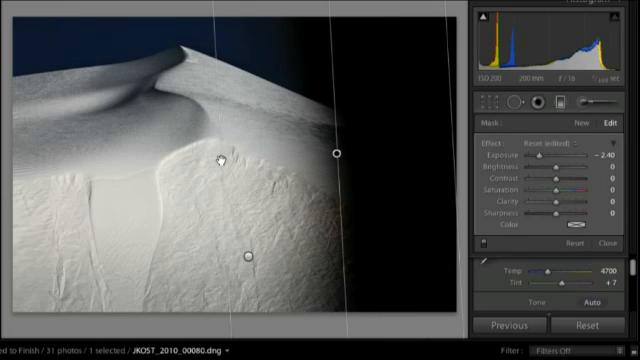
pyautogui.hotkey('ctrl', 'z')
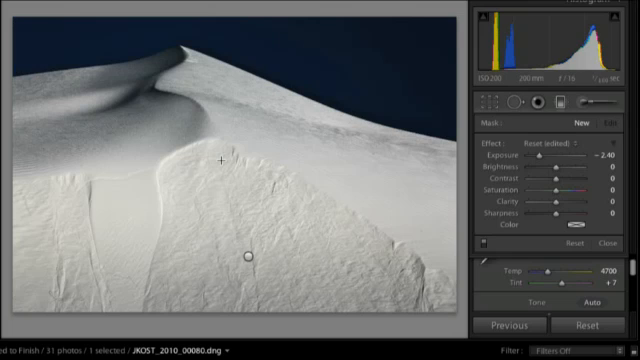
pyautogui.hotkey('ctrl', 'z')
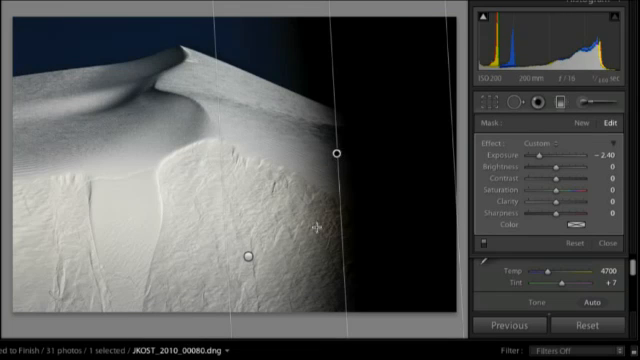
# Select the vertical right-side filter and delete it, keeping the lower-dune one.
pyautogui.click(248, 256)
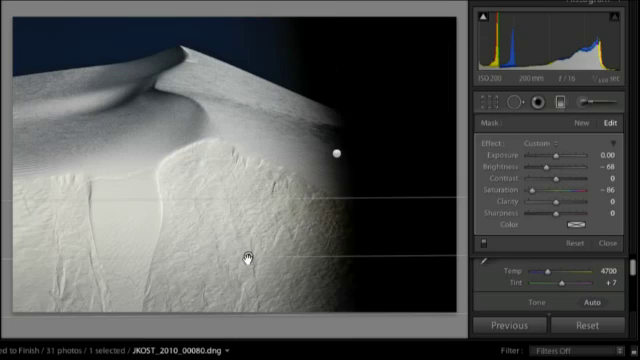
pyautogui.click(336, 153)
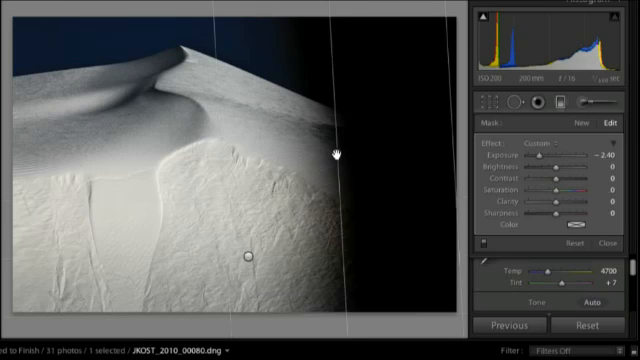
pyautogui.press('Delete')
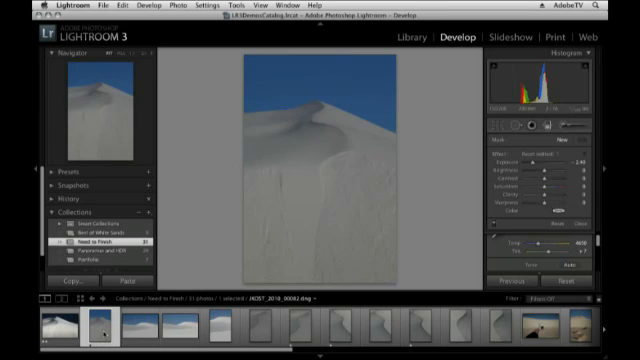
# Paste the previous photo's settings, tone Clarity down to +28 and zoom to 1:1.
pyautogui.click(513, 281)
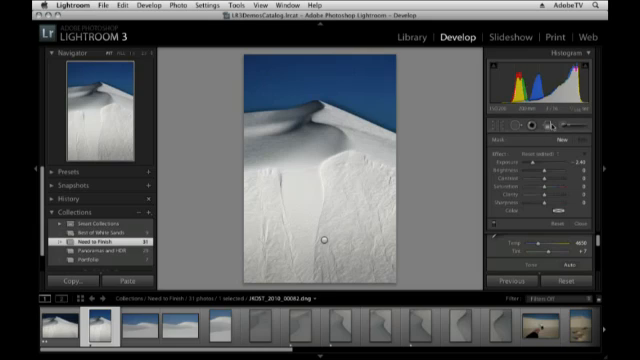
pyautogui.scroll(-3, 548, 180)
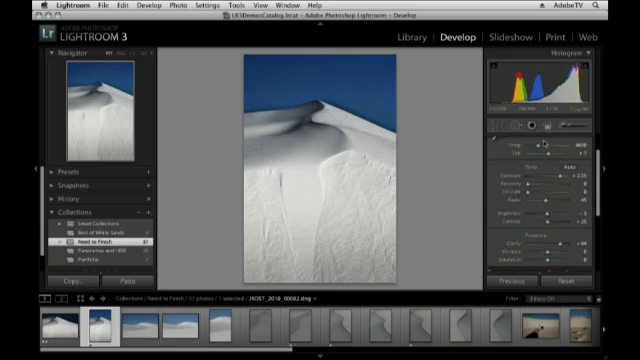
pyautogui.moveTo(560, 244); pyautogui.dragTo(549, 245)
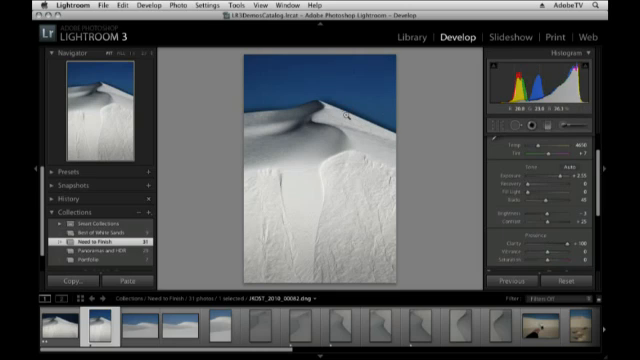
pyautogui.moveTo(573, 243); pyautogui.dragTo(551, 246)
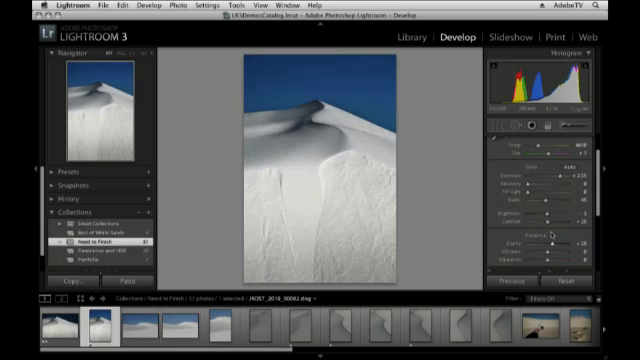
pyautogui.scroll(5, 551, 237)
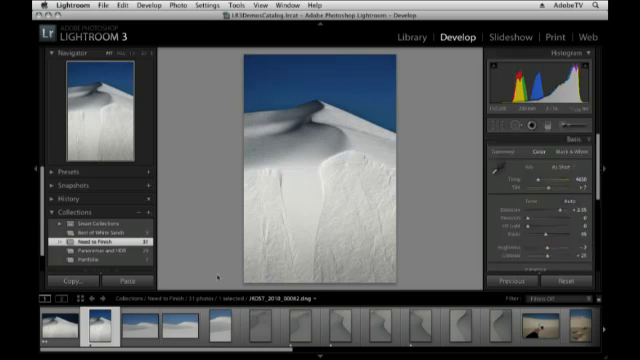
pyautogui.click(318, 91)
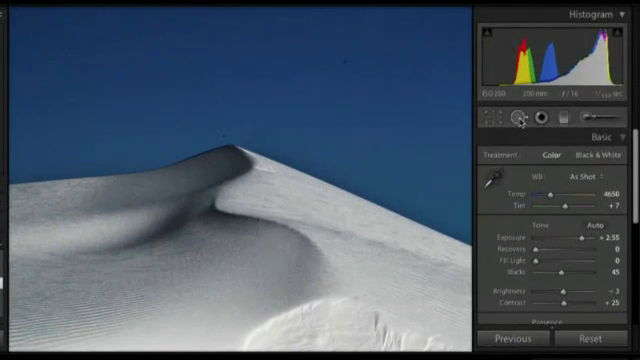
# With Spot Removal in Heal mode, heal a sky dust spot and move its source to a cleaner area.
pyautogui.click(519, 118)
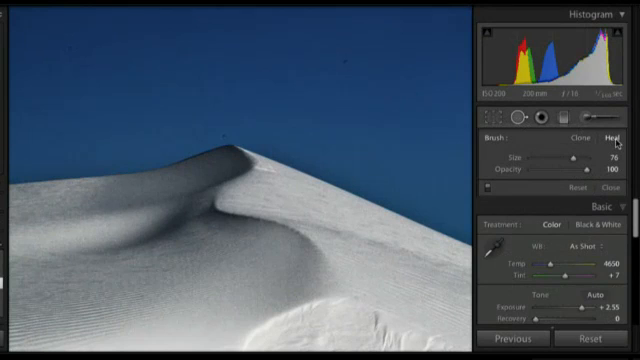
pyautogui.scroll(-1, 343, 61)
pyautogui.click(343, 61)
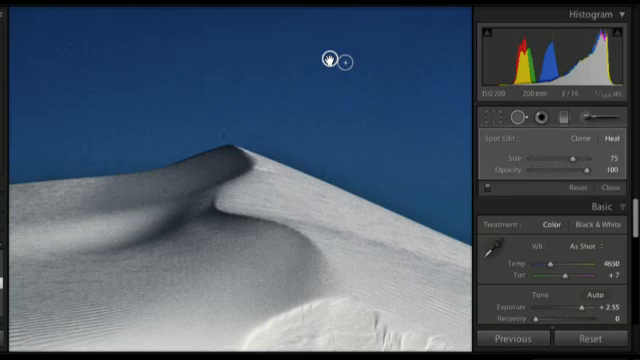
pyautogui.moveTo(330, 60)
pyautogui.mouseDown()
pyautogui.moveTo(328, 102)
pyautogui.moveTo(416, 55)
pyautogui.moveTo(385, 70)
pyautogui.mouseUp()
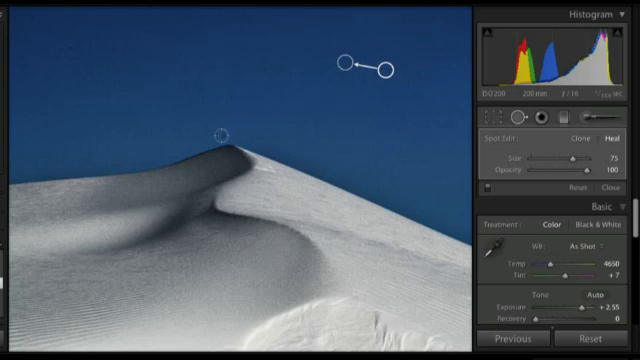
# Heal the specks above the dune crest, in the upper-left sky and along the sky's top edge.
pyautogui.click(225, 134)
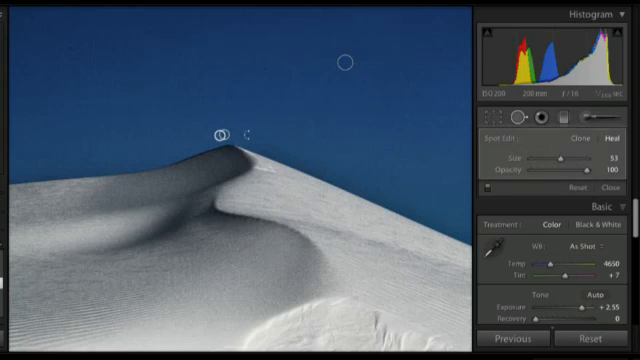
pyautogui.click(70, 45)
pyautogui.click(245, 14)
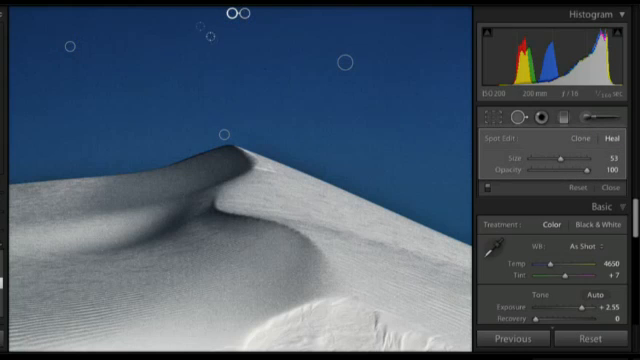
pyautogui.click(184, 16)
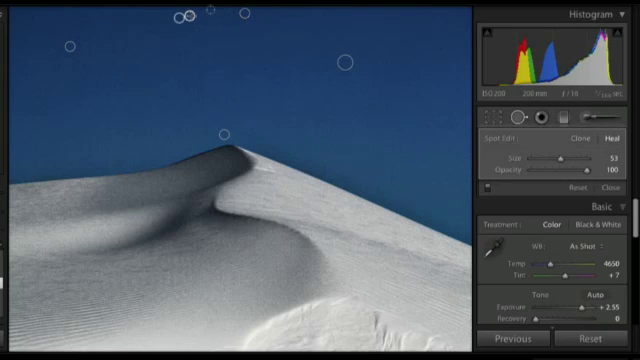
pyautogui.click(222, 12)
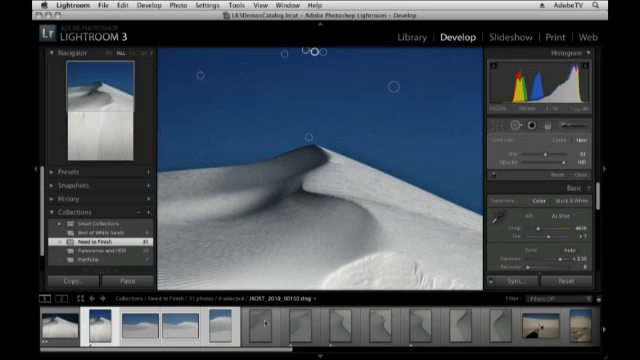
# Synchronize only Spot Removal onto the other selected dune photos via Check None.
pyautogui.click(520, 282)
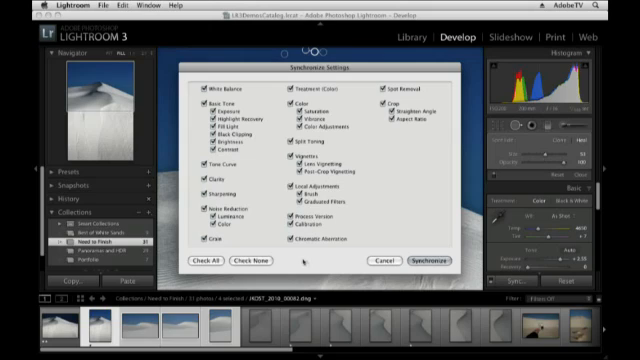
pyautogui.click(250, 260)
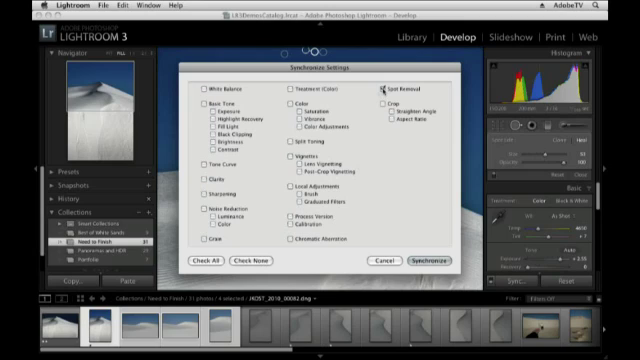
pyautogui.click(382, 88)
pyautogui.click(429, 260)
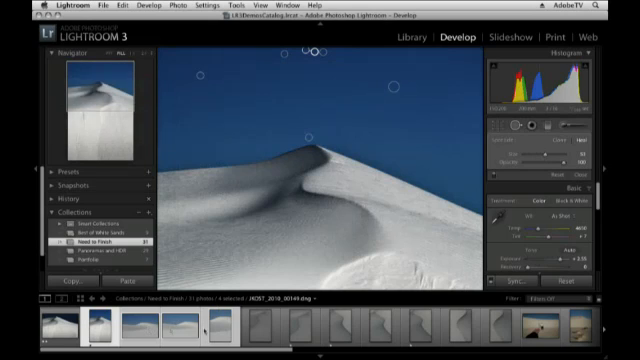
# Inspect the wide dune photo at 1:1 along the skyline, fit it, then move to the grey portrait dune.
pyautogui.click(141, 325)
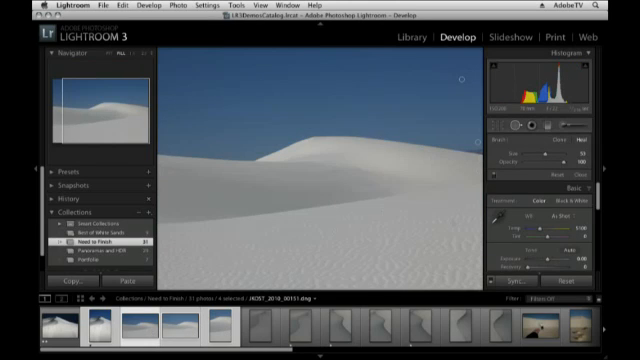
pyautogui.click(355, 137)
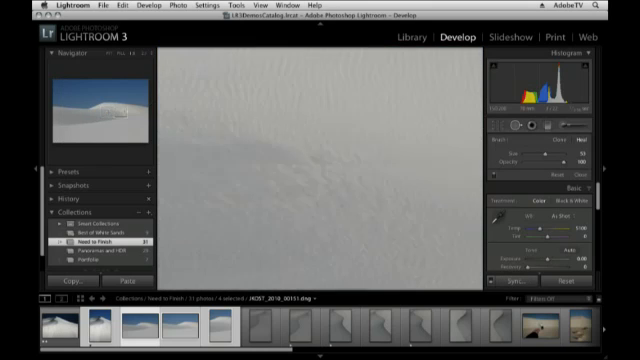
pyautogui.moveTo(104, 110); pyautogui.dragTo(143, 106)
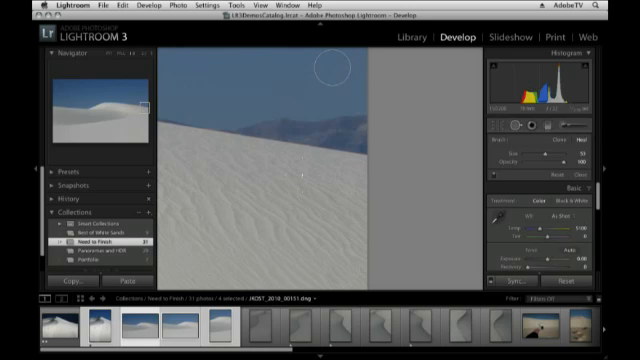
pyautogui.press('z')
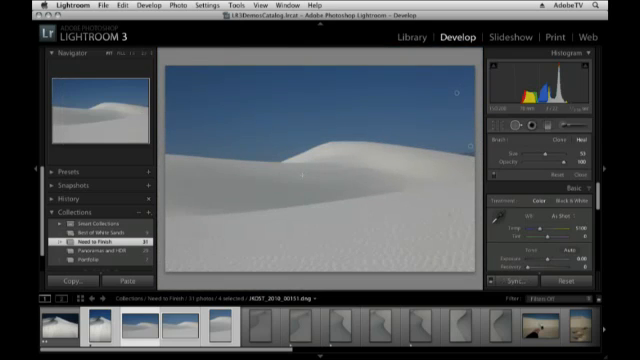
pyautogui.press('Right')
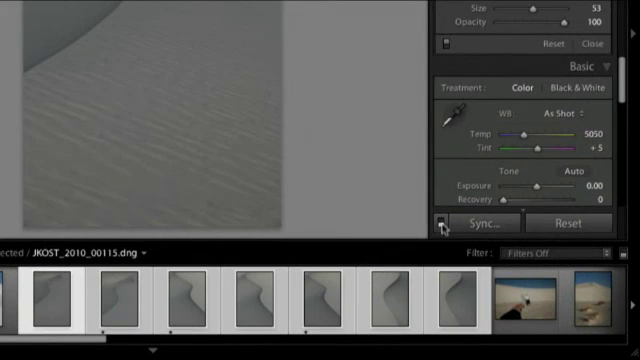
# Enable Auto Sync and crop the selected grey dune photos to a 1 x 1 square, repositioned.
pyautogui.click(442, 225)
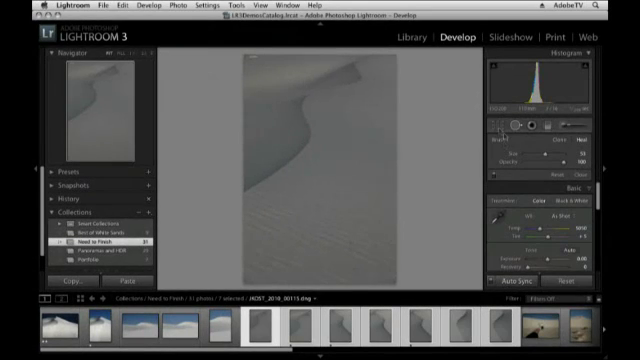
pyautogui.press('r')
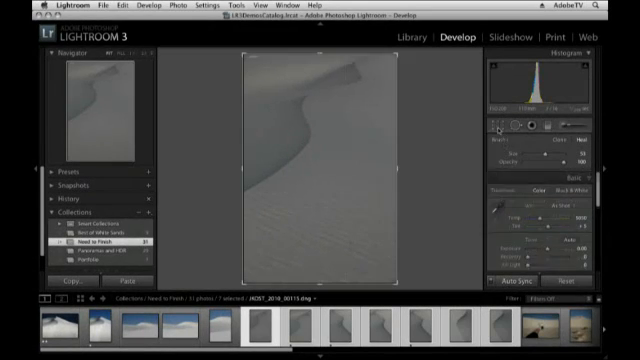
pyautogui.click(558, 156)
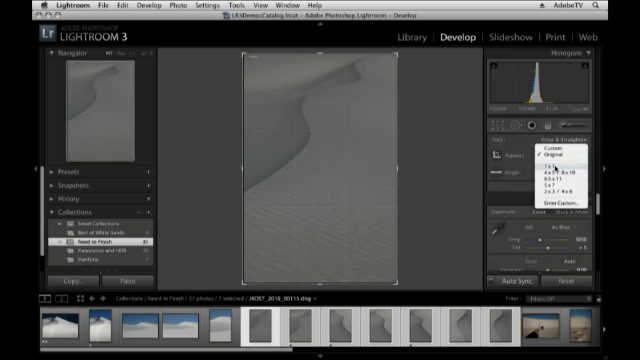
pyautogui.click(552, 178)
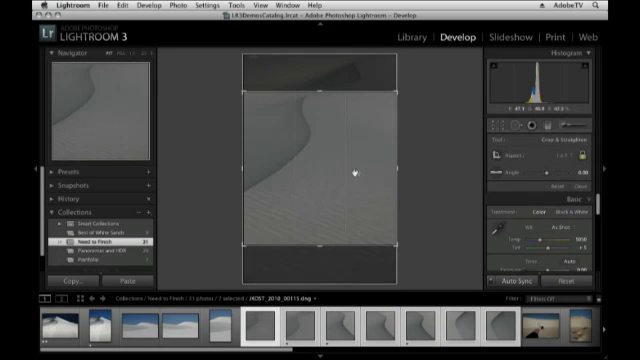
pyautogui.moveTo(342, 174); pyautogui.dragTo(337, 205)
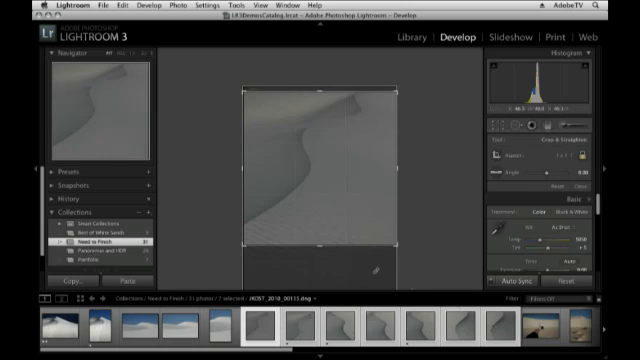
pyautogui.press('Return')
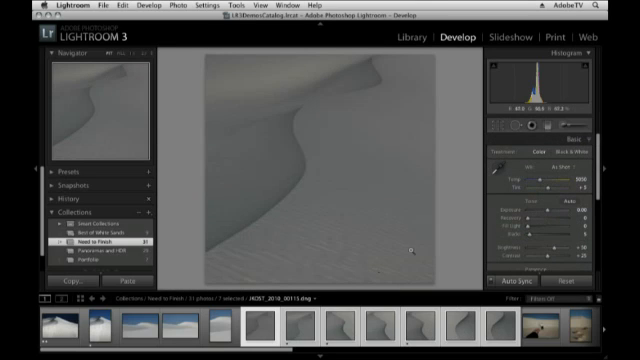
# Brighten exposure, tune the blacks for contrast, and convert the dune photo to Black & White.
pyautogui.moveTo(548, 211); pyautogui.dragTo(558, 211)
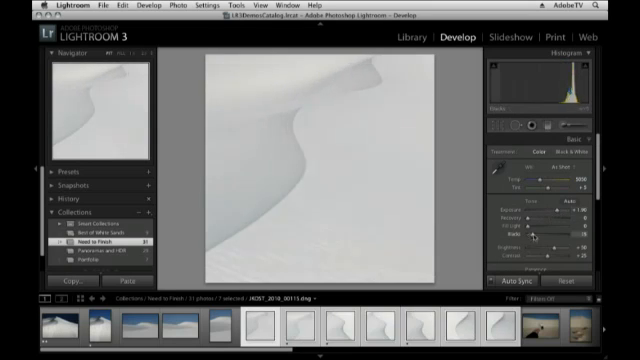
pyautogui.moveTo(533, 235); pyautogui.dragTo(540, 235)
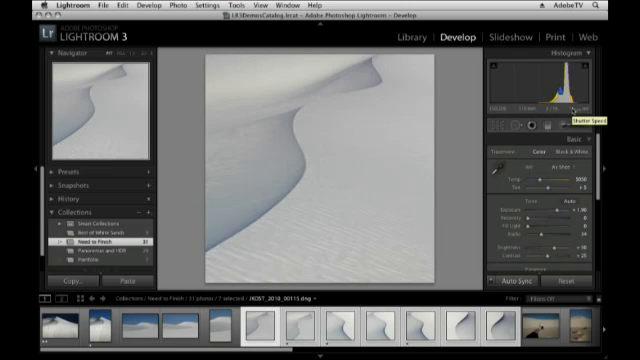
pyautogui.moveTo(540, 234); pyautogui.dragTo(553, 234)
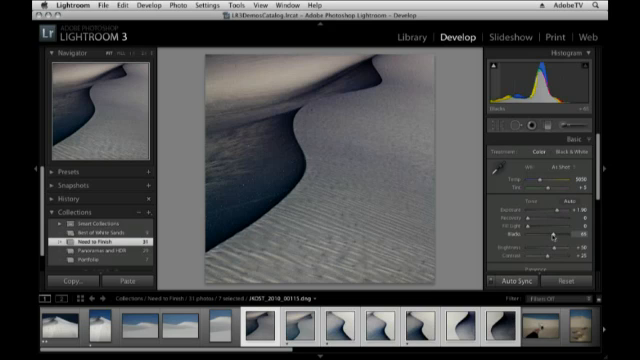
pyautogui.moveTo(553, 234); pyautogui.dragTo(548, 234)
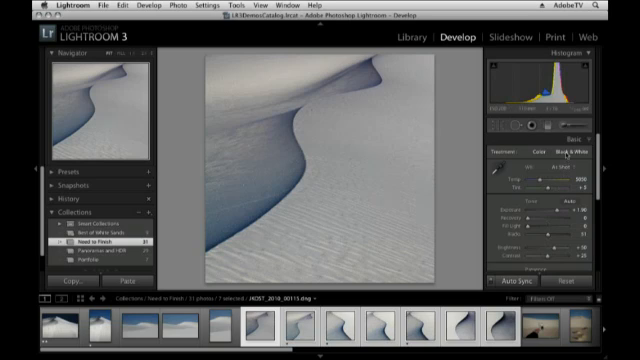
pyautogui.click(566, 153)
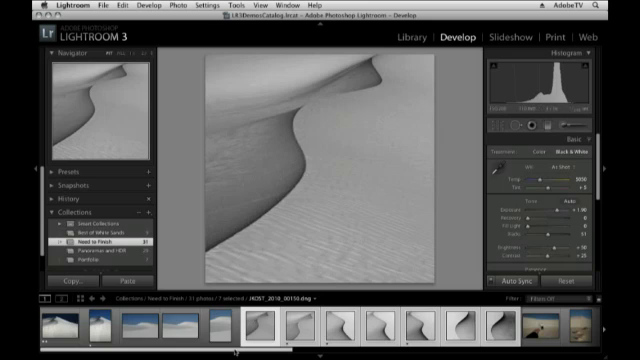
pyautogui.moveTo(225, 354); pyautogui.dragTo(320, 354)
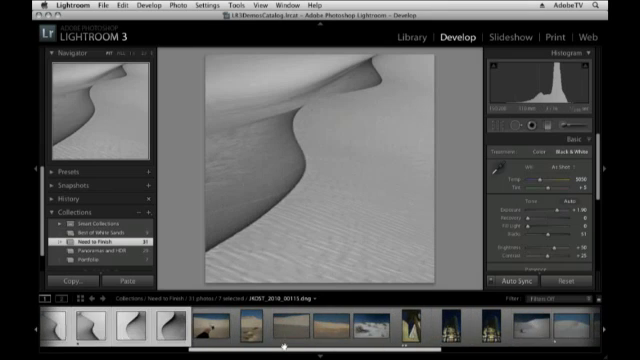
# Set white balance from the neutral card (Temp 4700) and add three more photos to the selection.
pyautogui.click(206, 333)
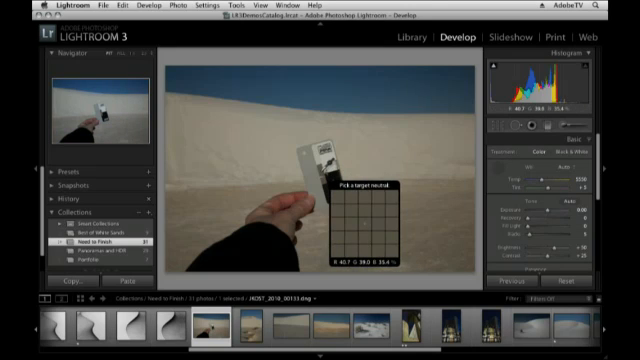
pyautogui.click(332, 185)
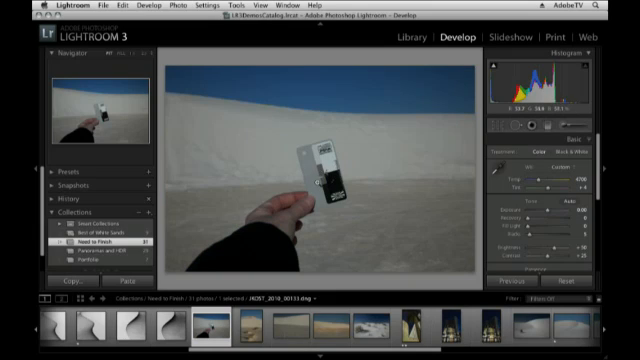
pyautogui.keyDown('shift'); pyautogui.click(320, 328); pyautogui.keyUp('shift')
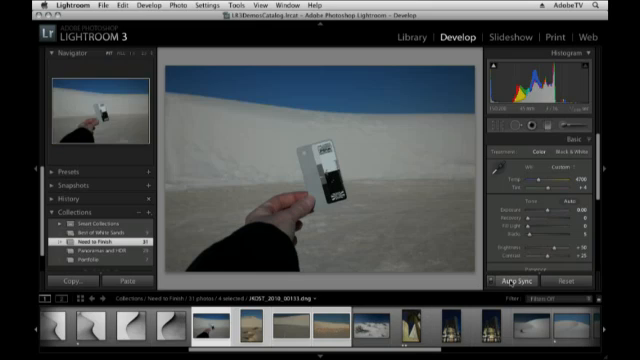
# Turn off Auto Sync and synchronize only White Balance onto the four selected photos.
pyautogui.keyDown('super'); pyautogui.click(516, 281); pyautogui.keyUp('super')
pyautogui.click(512, 283)
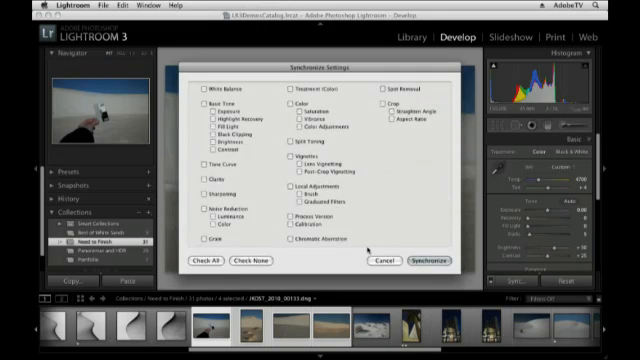
pyautogui.click(205, 89)
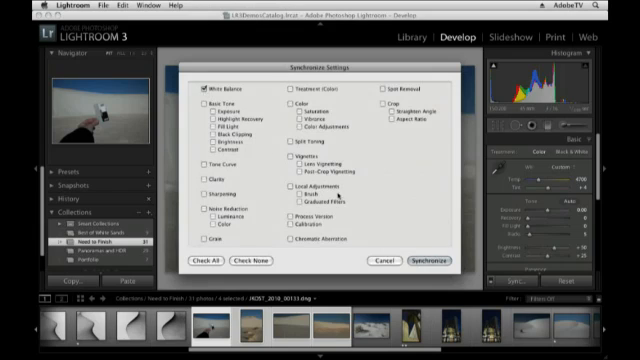
pyautogui.click(428, 261)
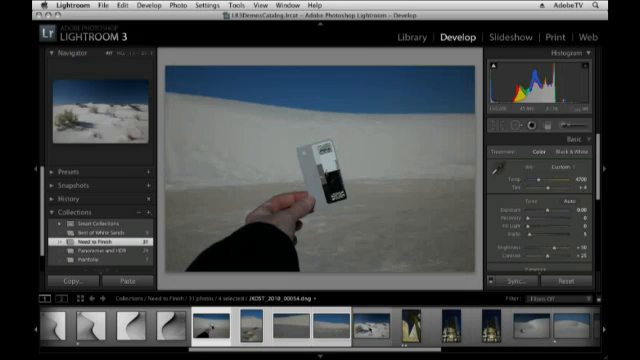
# Set the shrub dune photo to Exposure +1.00, Blacks 20, Fill Light 15 and Contrast +25.
pyautogui.click(370, 326)
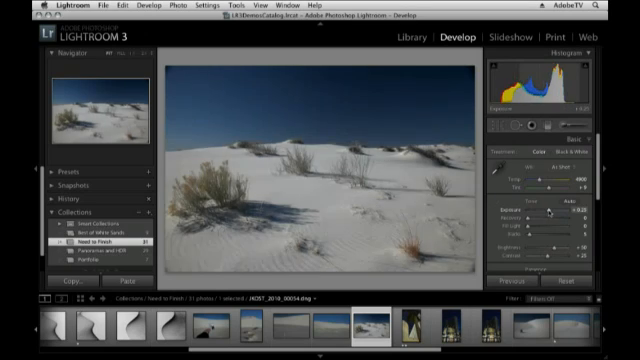
pyautogui.moveTo(548, 210); pyautogui.dragTo(553, 210)
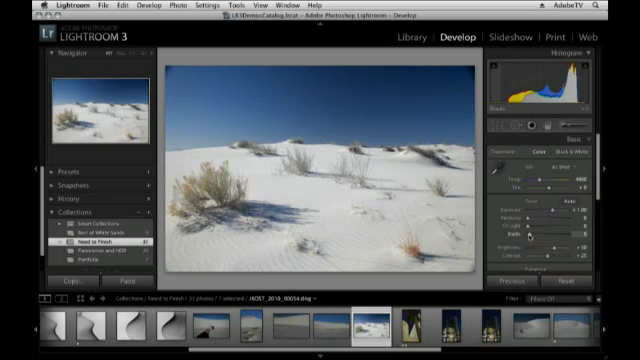
pyautogui.moveTo(531, 234); pyautogui.dragTo(537, 234)
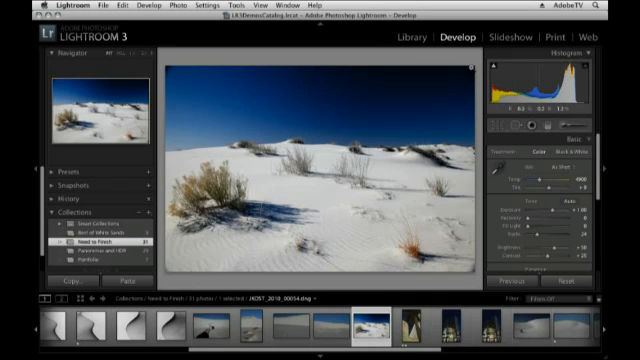
pyautogui.keyDown('alt'); pyautogui.click(530, 236); pyautogui.keyUp('alt')
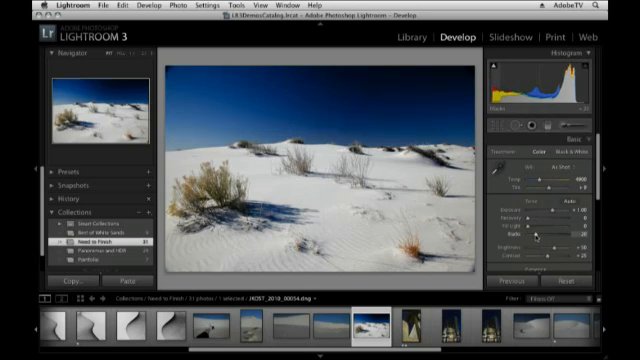
pyautogui.moveTo(528, 226); pyautogui.dragTo(535, 228)
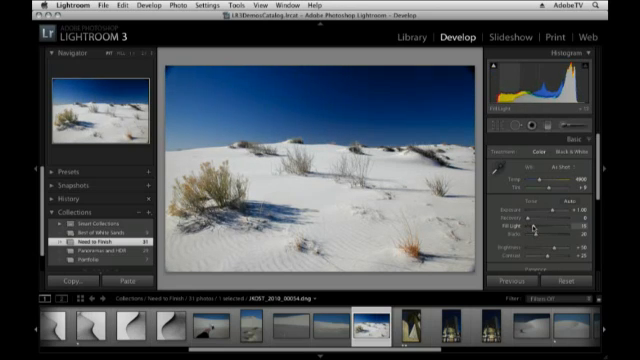
pyautogui.scroll(-3, 534, 248)
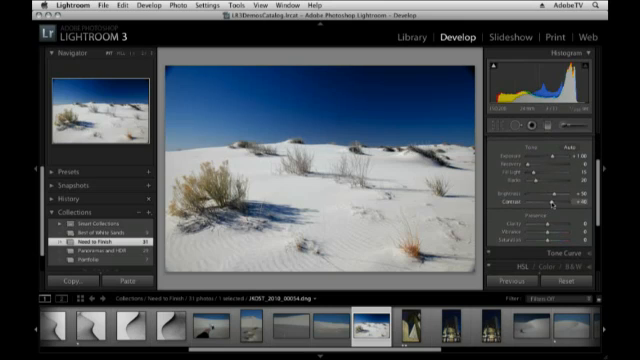
pyautogui.moveTo(548, 202); pyautogui.dragTo(552, 203)
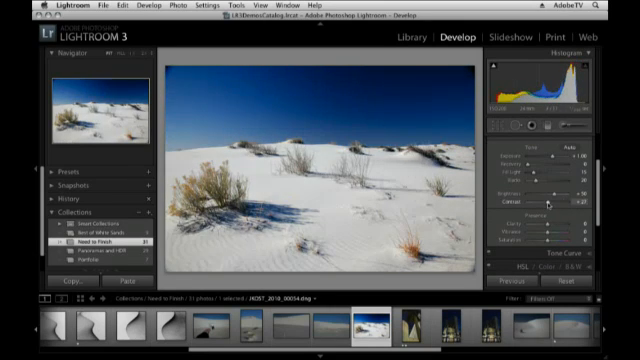
pyautogui.scroll(-1, 540, 200)
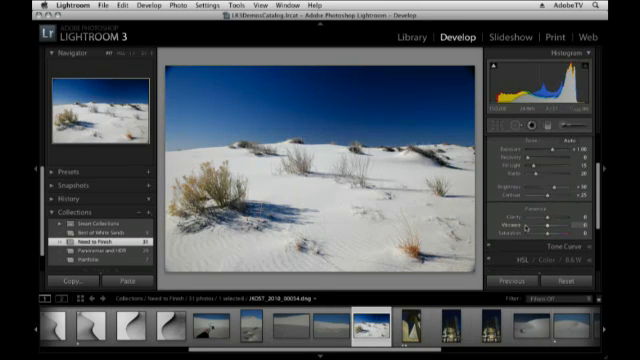
pyautogui.scroll(-3, 531, 246)
pyautogui.scroll(-2, 528, 235)
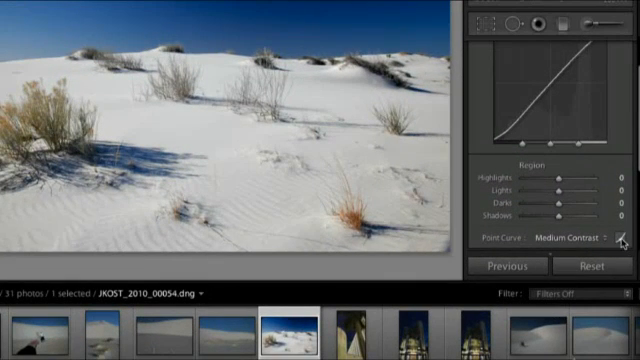
# Reset the point curve to Linear and shape an S-curve: shadow point down, highlight point up.
pyautogui.click(620, 240)
pyautogui.scroll(2, 600, 200)
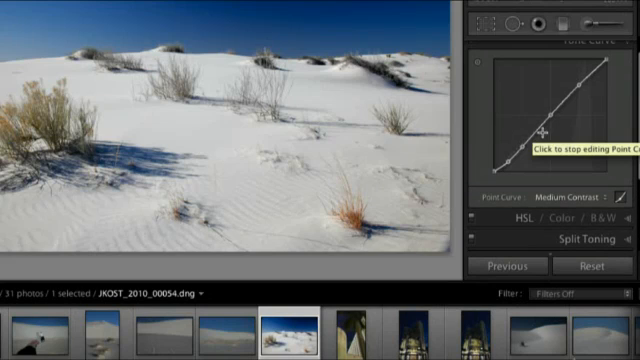
pyautogui.click(568, 197)
pyautogui.click(560, 184)
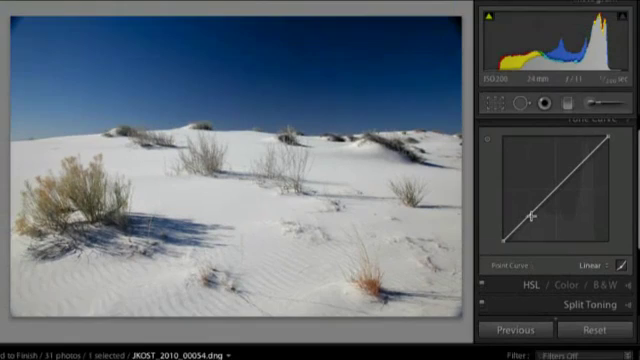
pyautogui.click(524, 145)
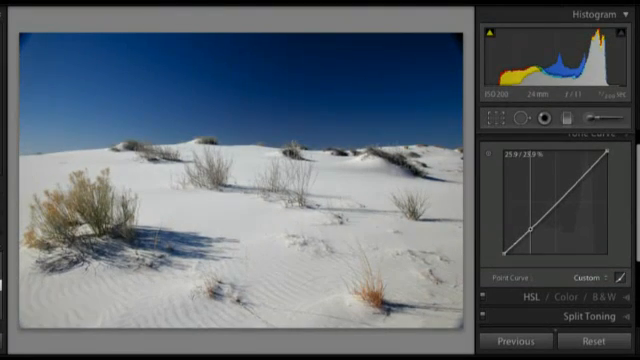
pyautogui.moveTo(530, 228); pyautogui.dragTo(533, 240)
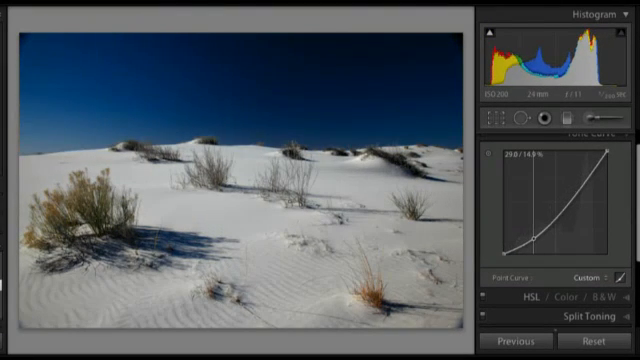
pyautogui.click(578, 190)
pyautogui.moveTo(578, 190); pyautogui.dragTo(577, 185)
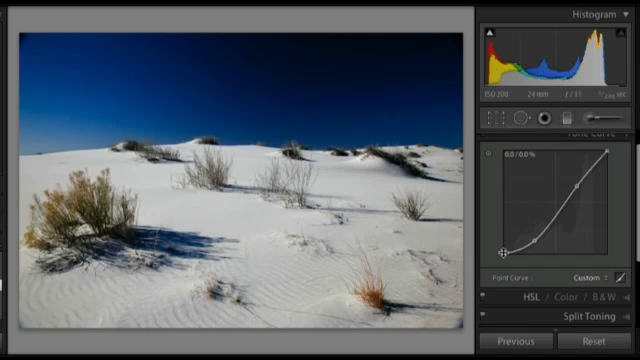
pyautogui.scroll(-2, 505, 252)
pyautogui.scroll(-2, 502, 257)
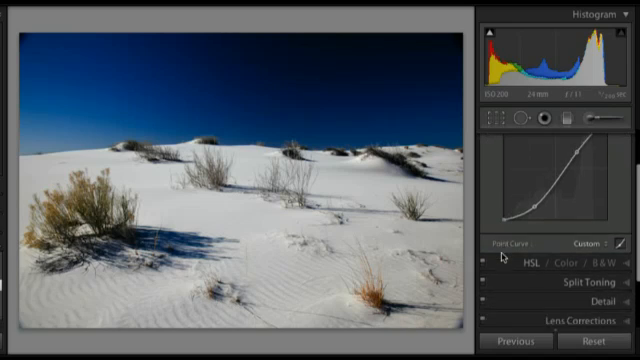
pyautogui.scroll(-2, 502, 257)
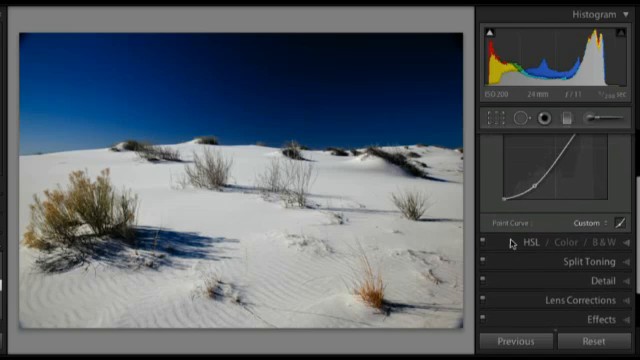
# With the HSL targeted tool, desaturate and darken the blue sky (Blue saturation −50).
pyautogui.click(512, 242)
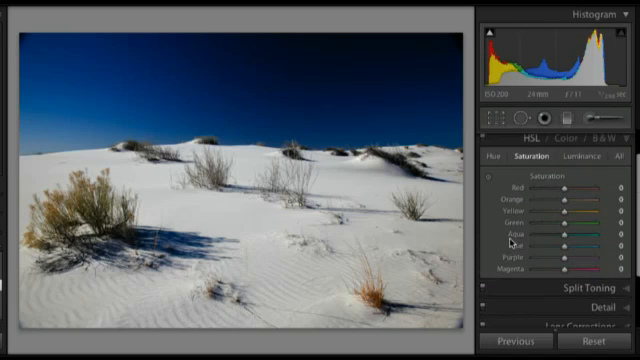
pyautogui.click(490, 178)
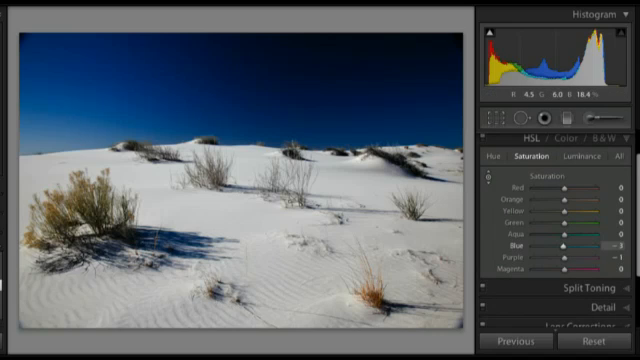
pyautogui.moveTo(353, 40); pyautogui.dragTo(353, 70)
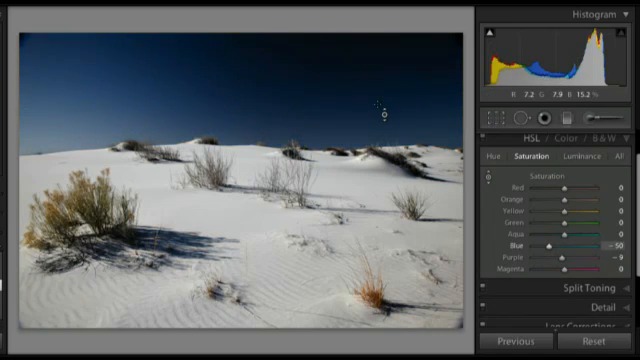
pyautogui.click(565, 155)
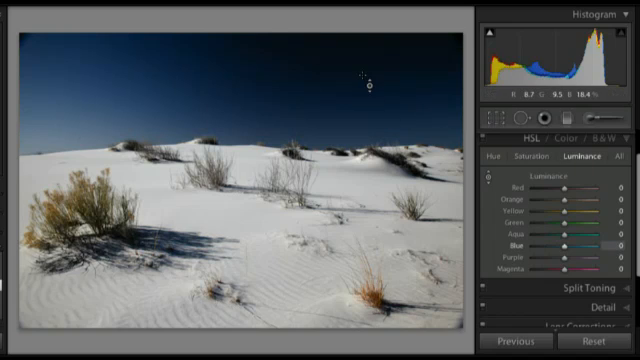
pyautogui.moveTo(368, 80); pyautogui.dragTo(368, 110)
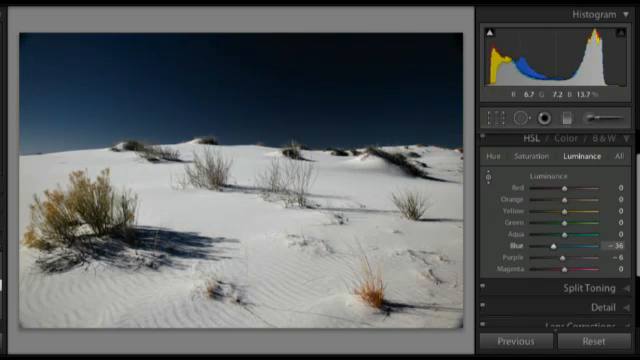
pyautogui.moveTo(368, 80); pyautogui.dragTo(368, 85)
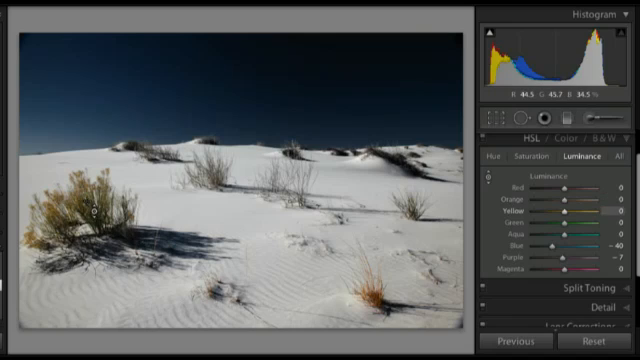
# Brighten the orange and yellow bushes and set saturation to about Orange +19, Yellow +1.
pyautogui.moveTo(94, 212); pyautogui.dragTo(94, 199)
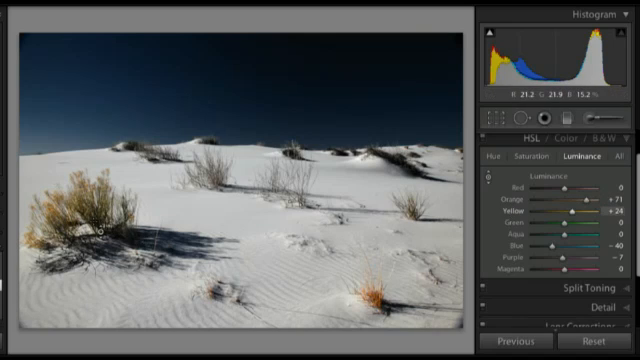
pyautogui.moveTo(286, 110); pyautogui.dragTo(290, 104)
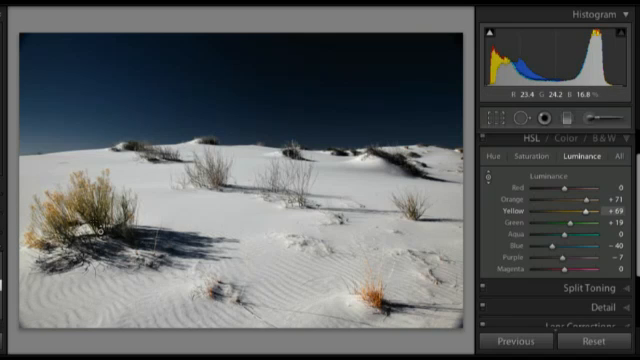
pyautogui.click(540, 157)
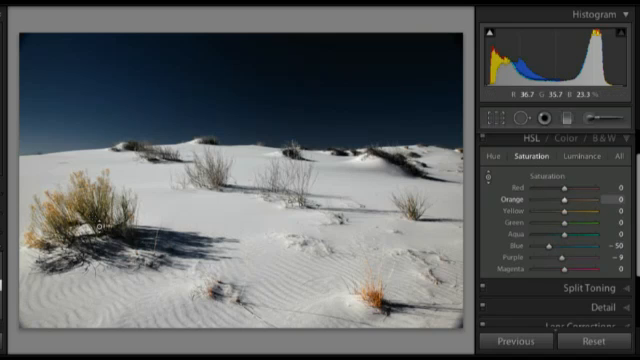
pyautogui.moveTo(100, 228); pyautogui.dragTo(100, 190)
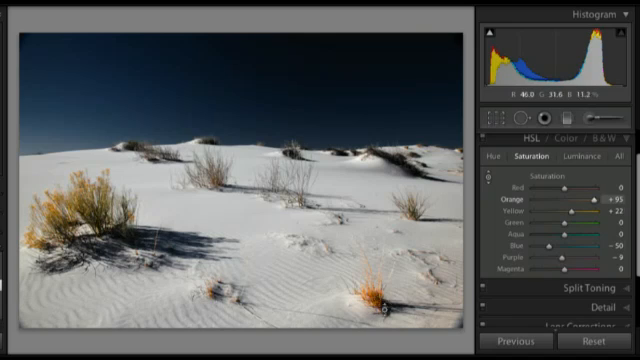
pyautogui.moveTo(382, 300); pyautogui.dragTo(382, 303)
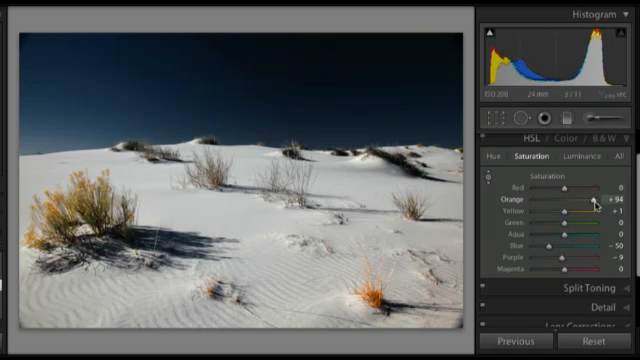
pyautogui.moveTo(593, 199); pyautogui.dragTo(571, 199)
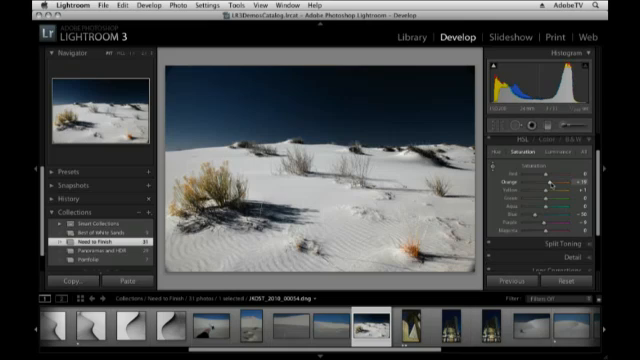
pyautogui.hotkey('ctrl', 'alt', 'shift', 's')
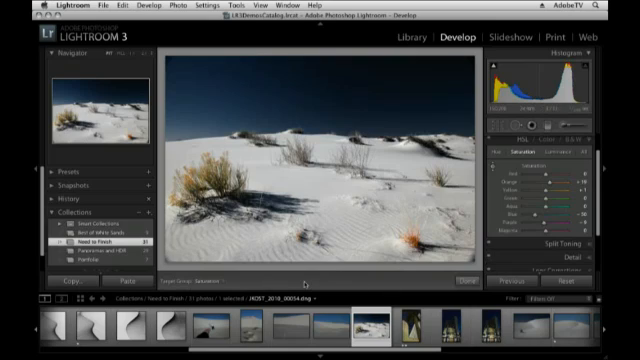
pyautogui.click(466, 281)
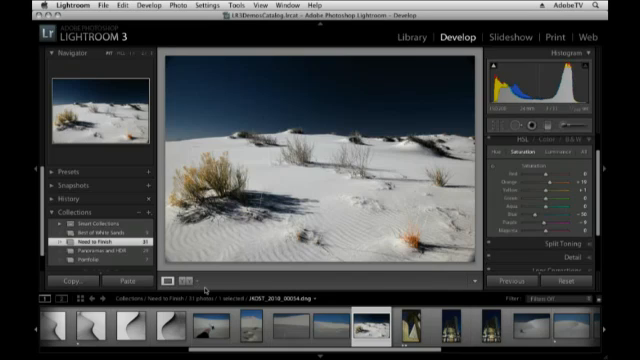
pyautogui.click(186, 281)
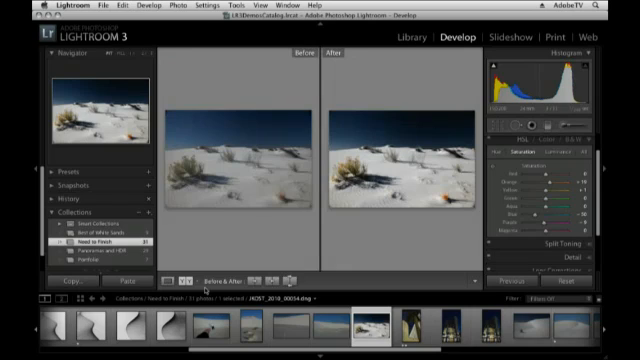
pyautogui.press('Tab')
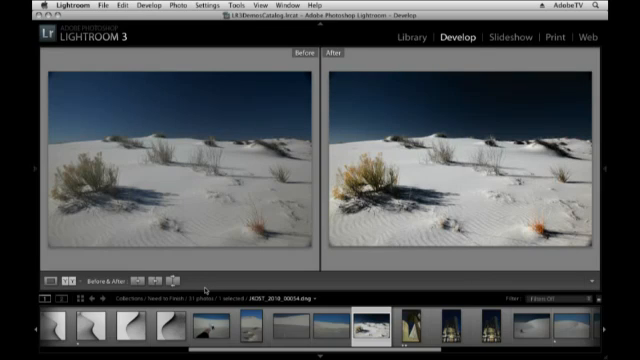
pyautogui.press('y')
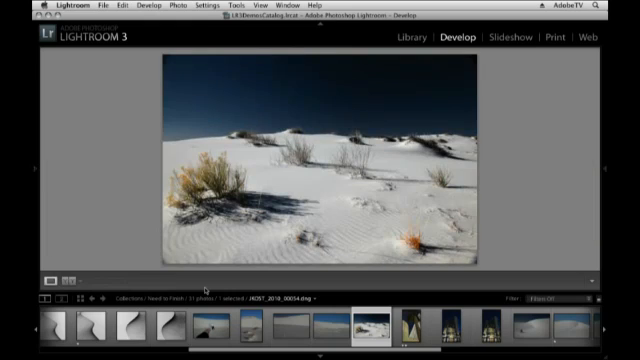
pyautogui.press('Tab')
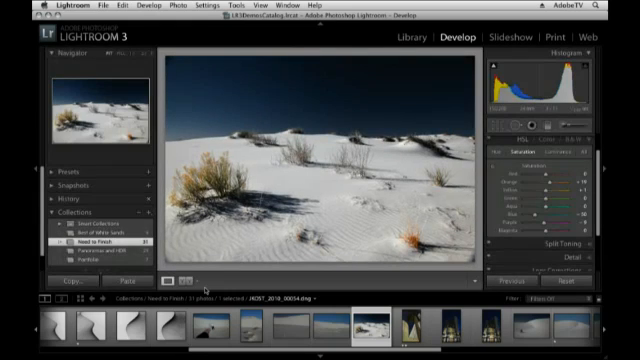
# Zoom the night building photo past 1:1 with the left panel collapsed and pan across the facade grain.
pyautogui.moveTo(412, 325)
pyautogui.click(409, 326)
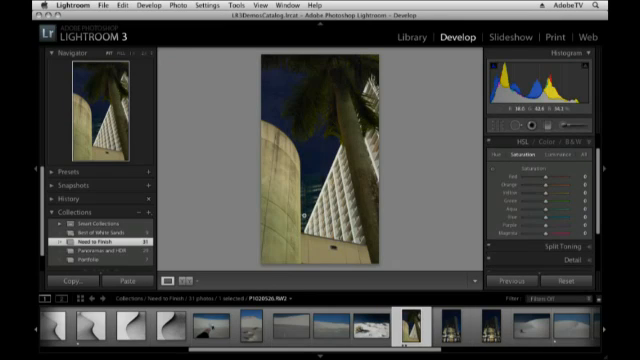
pyautogui.click(303, 210)
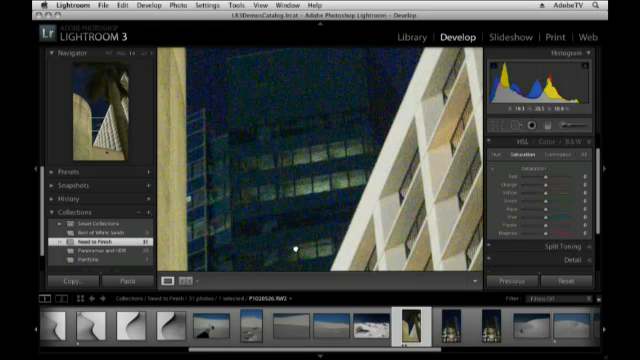
pyautogui.moveTo(296, 251)
pyautogui.mouseDown()
pyautogui.moveTo(300, 130)
pyautogui.moveTo(239, 128)
pyautogui.mouseUp()
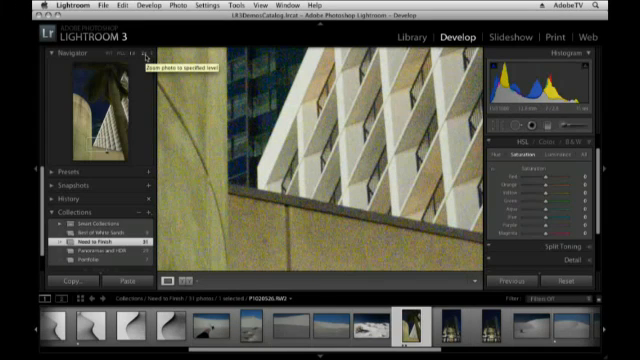
pyautogui.click(145, 55)
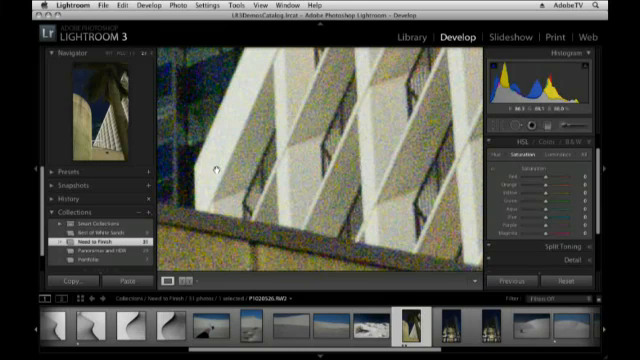
pyautogui.click(33, 171)
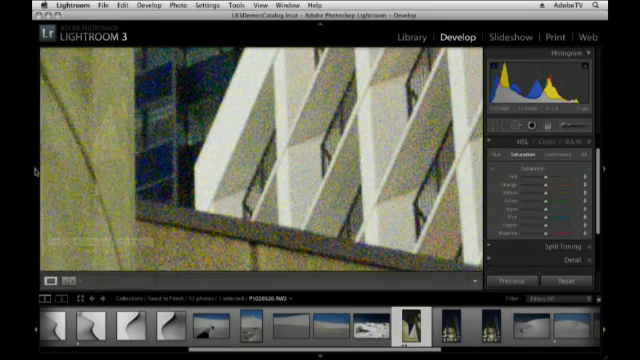
pyautogui.moveTo(196, 213); pyautogui.dragTo(257, 181)
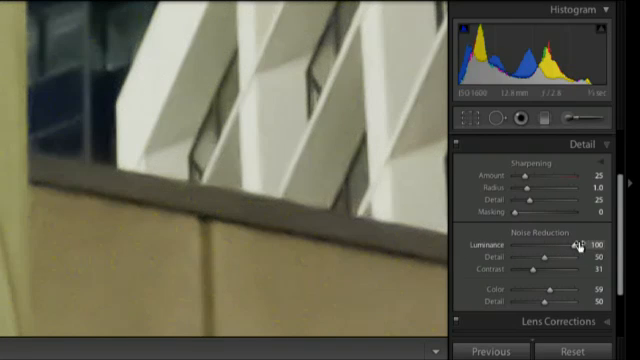
# Ease luminance noise reduction to 48, toggle the Detail panel to compare, and fit the photo.
pyautogui.moveTo(575, 247); pyautogui.dragTo(543, 247)
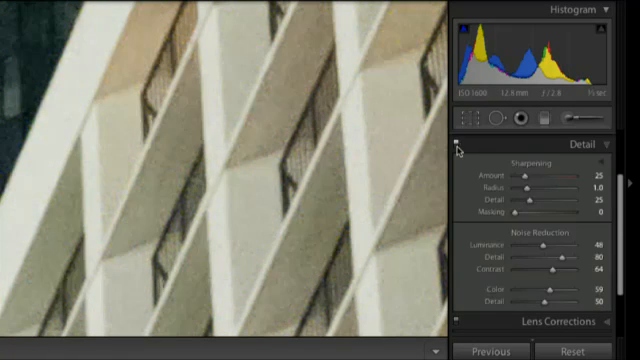
pyautogui.click(457, 147)
pyautogui.click(457, 147)
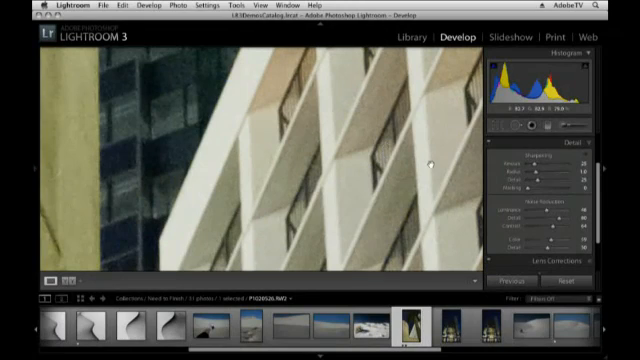
pyautogui.click(432, 166)
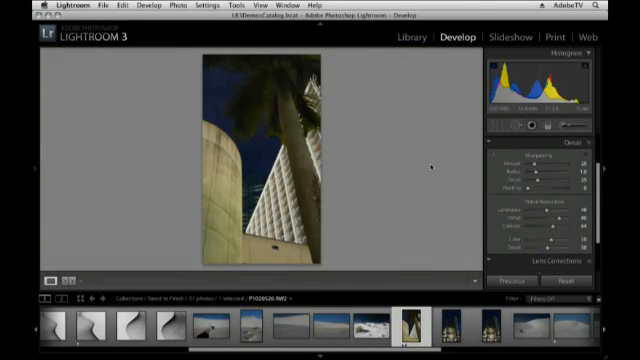